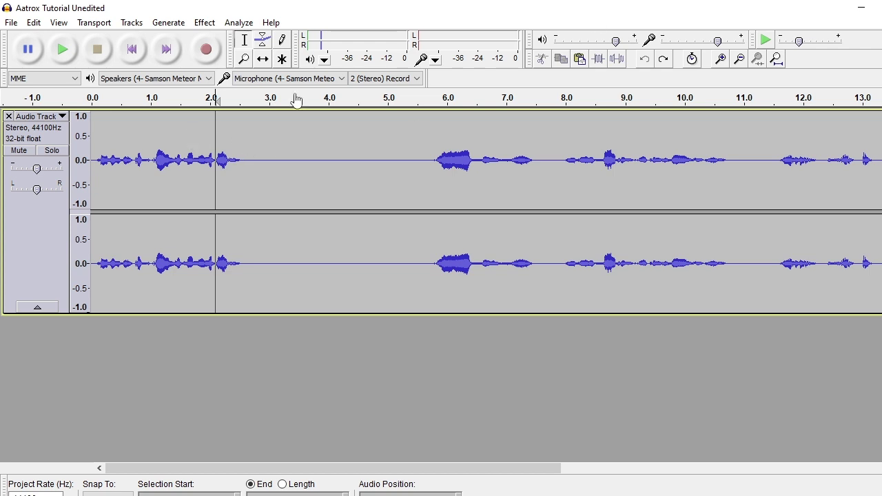
Play the recording back from the start to locate the silent gap
click(133, 158)
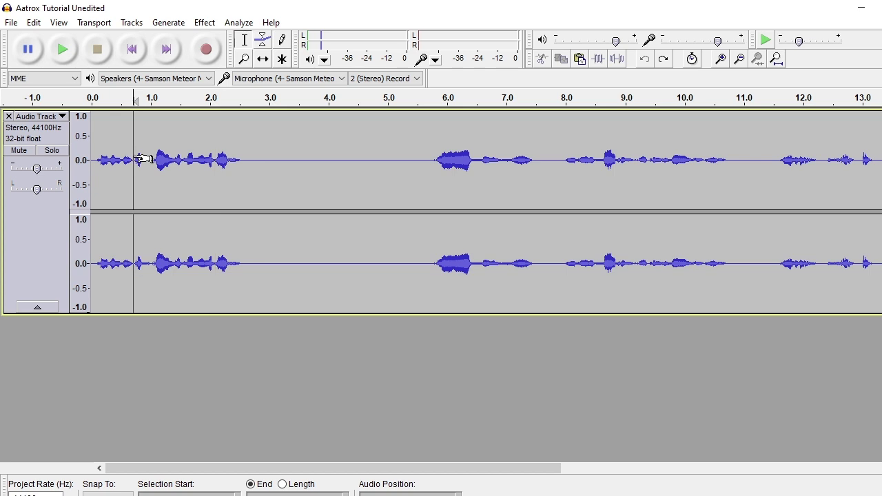
click(458, 168)
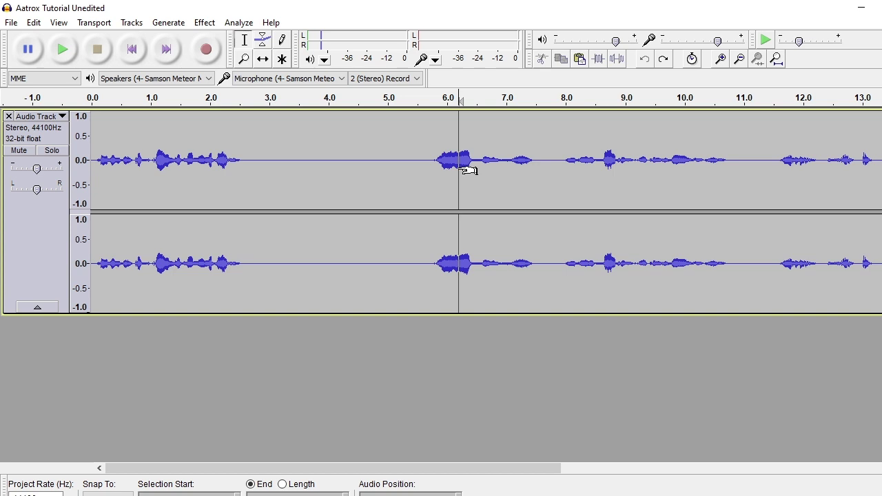
click(136, 61)
click(63, 50)
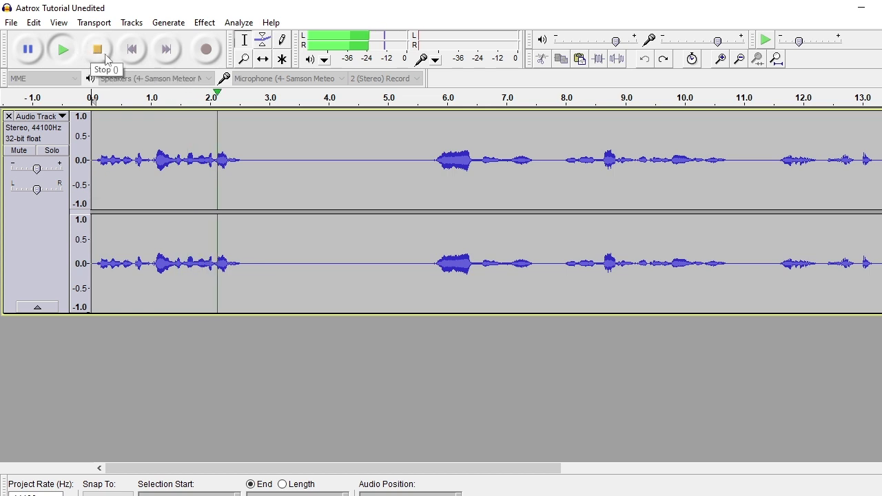
click(97, 50)
Select the silent gap from about 2.7 s to 5.6 s
click(388, 158)
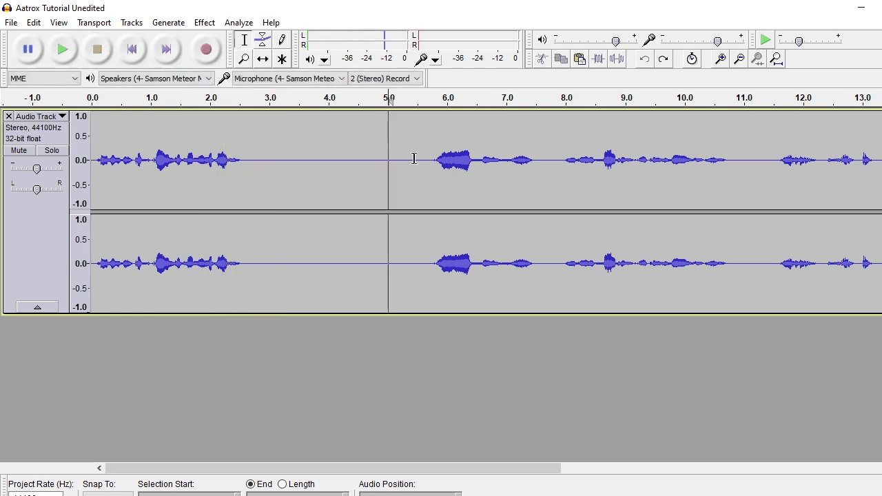
drag(424, 157, 791, 212)
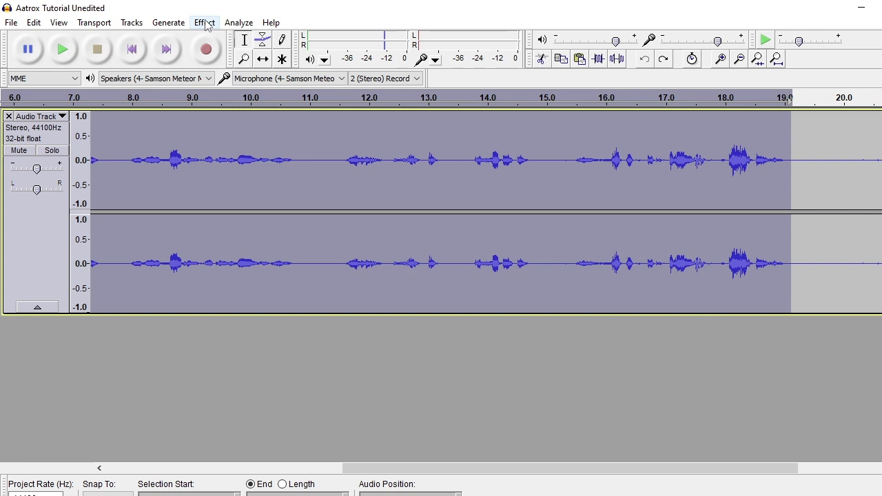
click(283, 155)
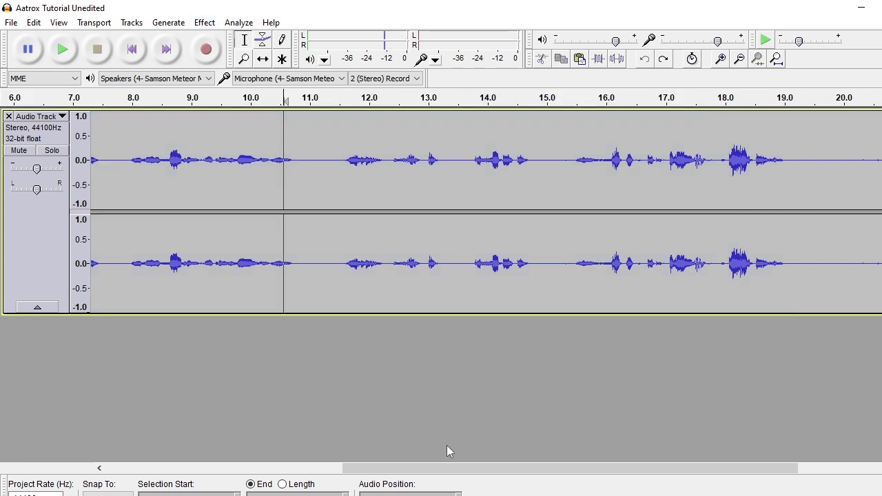
drag(428, 471, 207, 447)
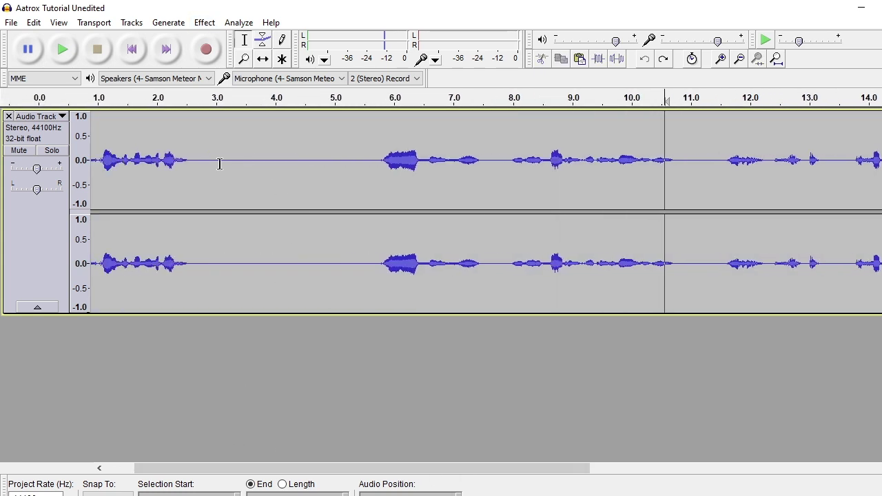
drag(200, 158, 371, 175)
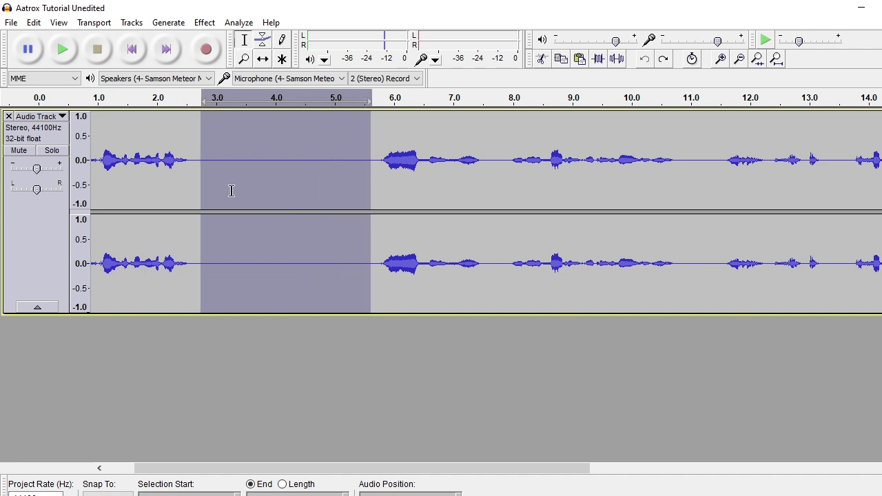
Capture a Noise Removal noise profile from the selected silent gap
click(204, 23)
click(300, 260)
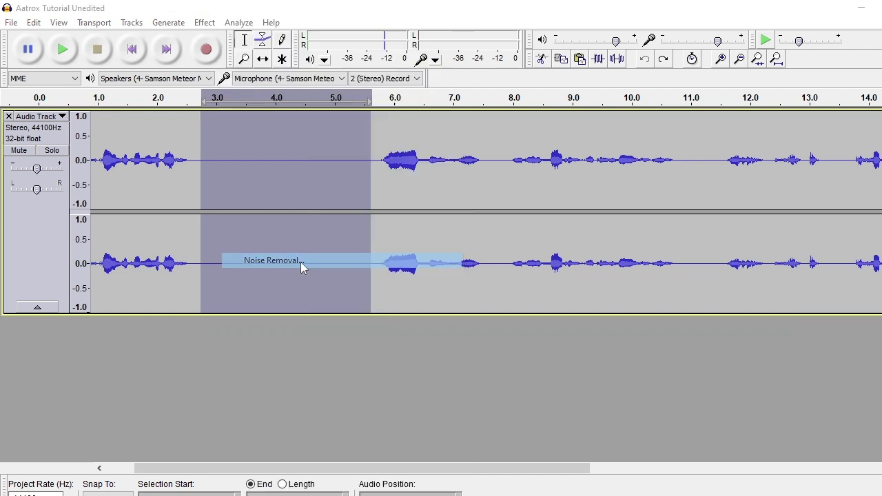
click(466, 195)
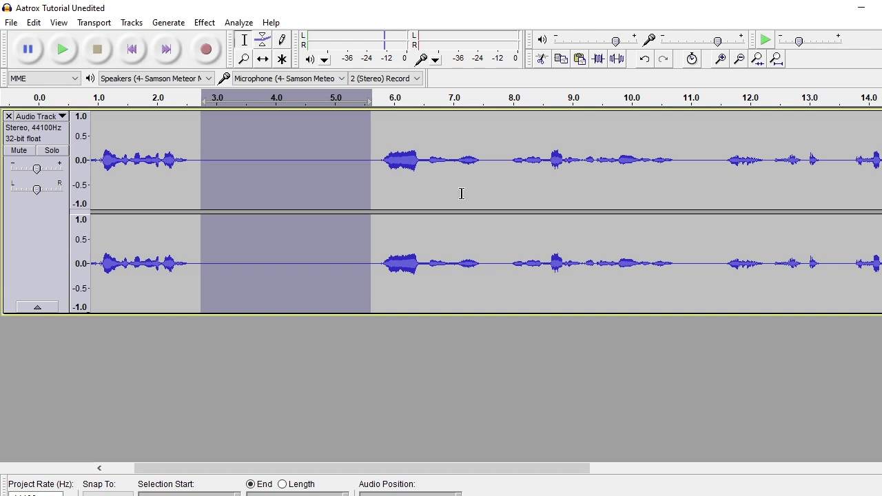
Run Noise Removal at 25 dB reduction over the entire track
key(ctrl+a)
click(204, 22)
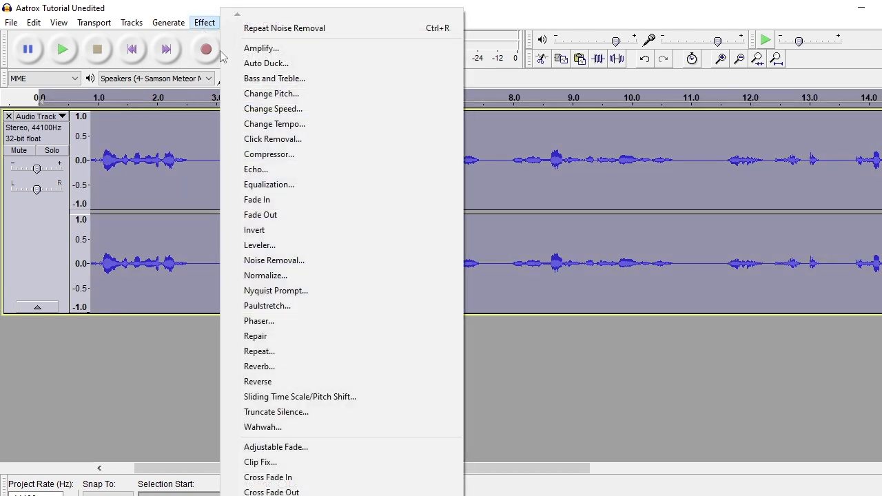
click(300, 258)
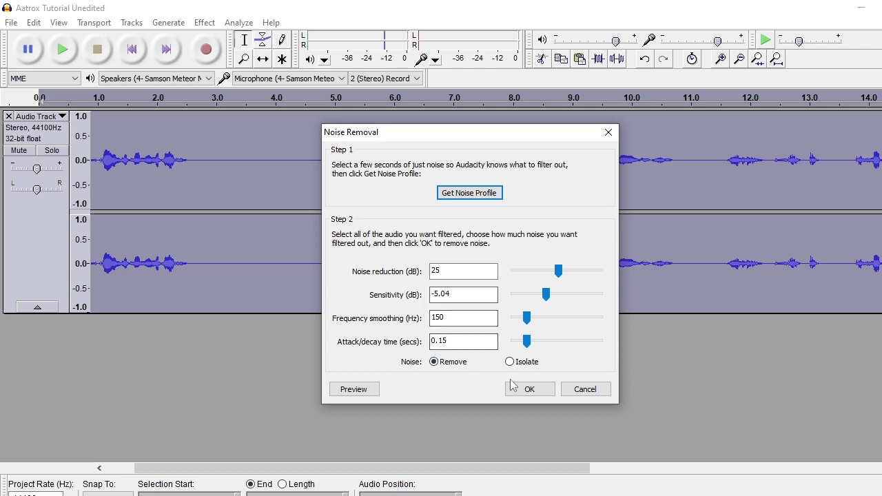
click(526, 390)
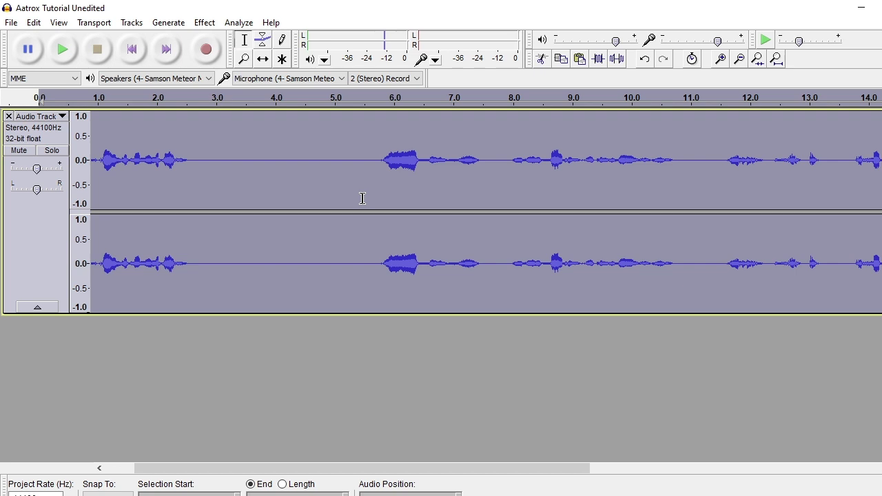
Select the speech from about 5.75 s to the end of the track
click(350, 161)
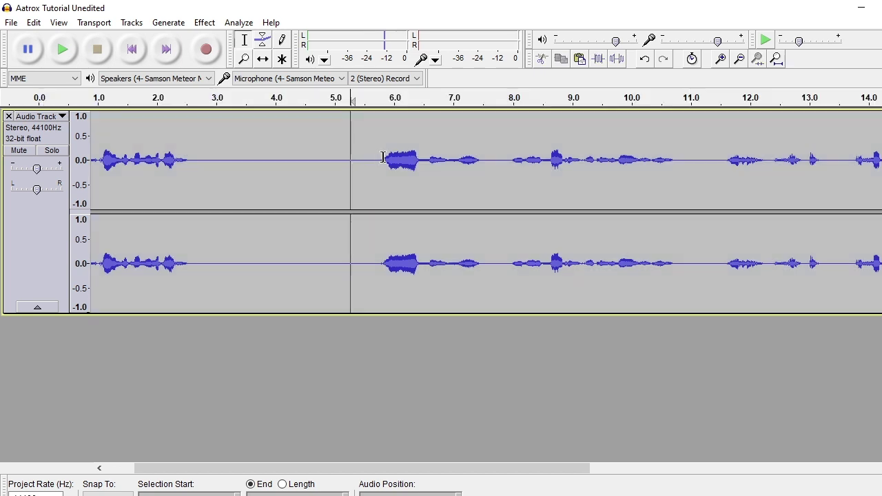
click(379, 162)
drag(385, 166, 784, 181)
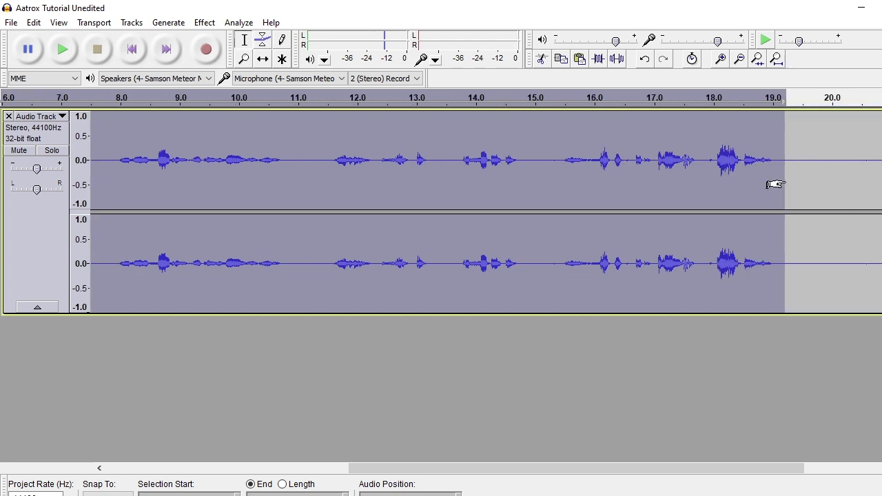
Apply the Compressor at -12 dB threshold, 2:1 ratio, with make-up gain
click(204, 22)
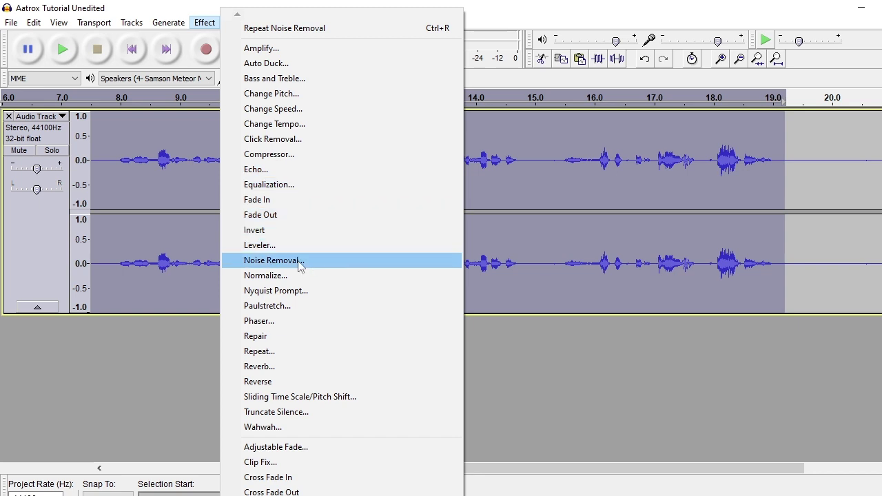
click(268, 154)
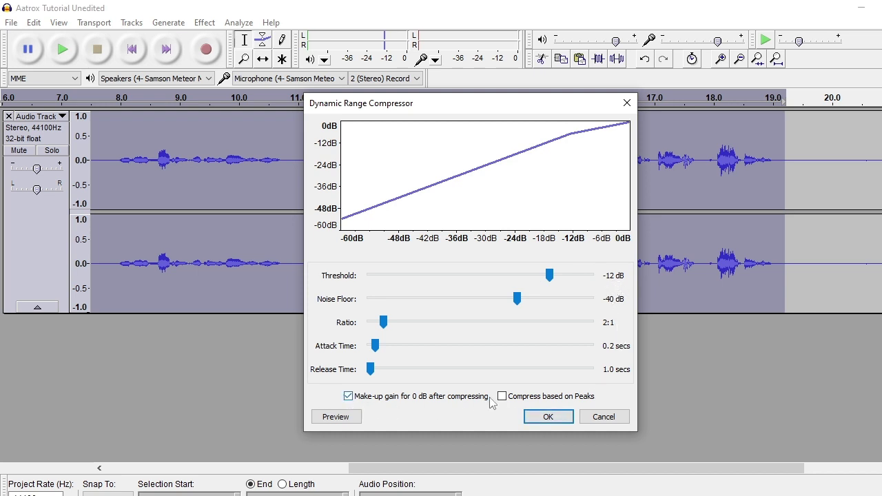
click(548, 415)
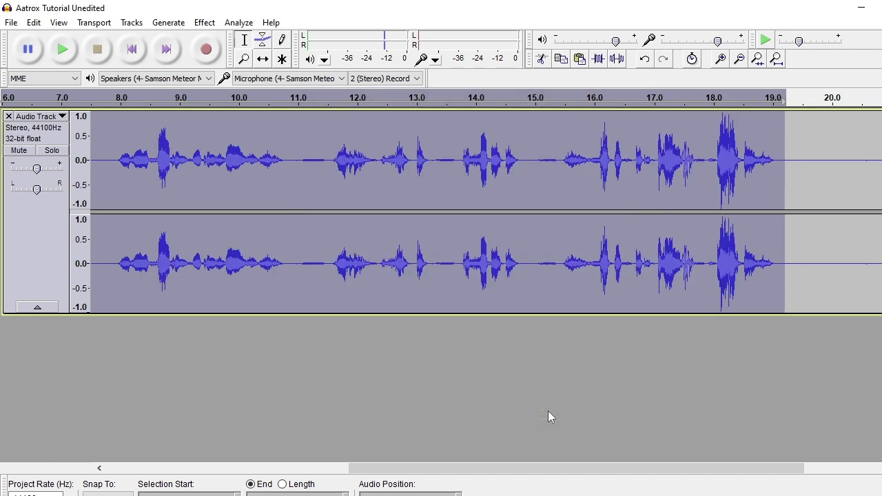
drag(506, 468, 373, 465)
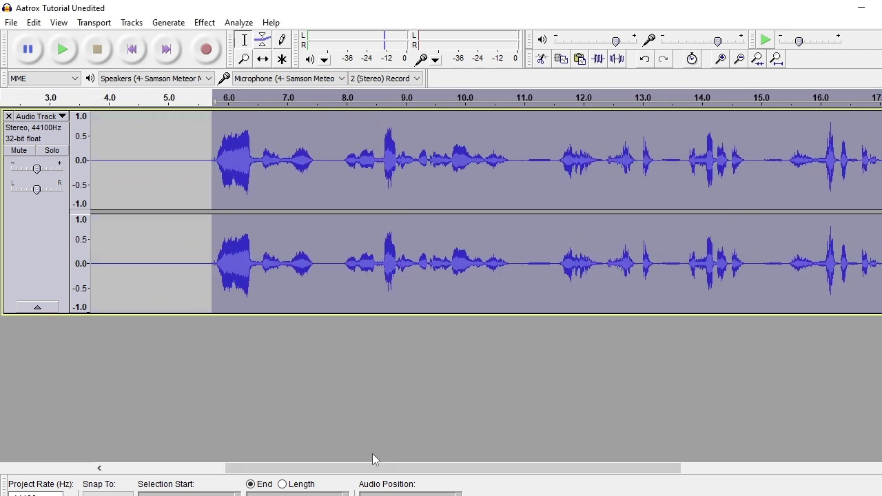
Lower the speech pitch by 15% (about -2.81 semitones), then select the whole track
click(208, 25)
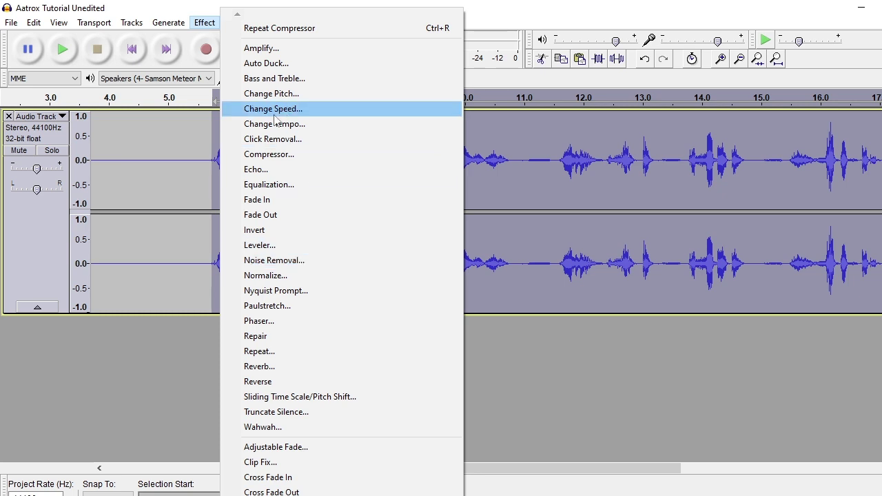
click(274, 94)
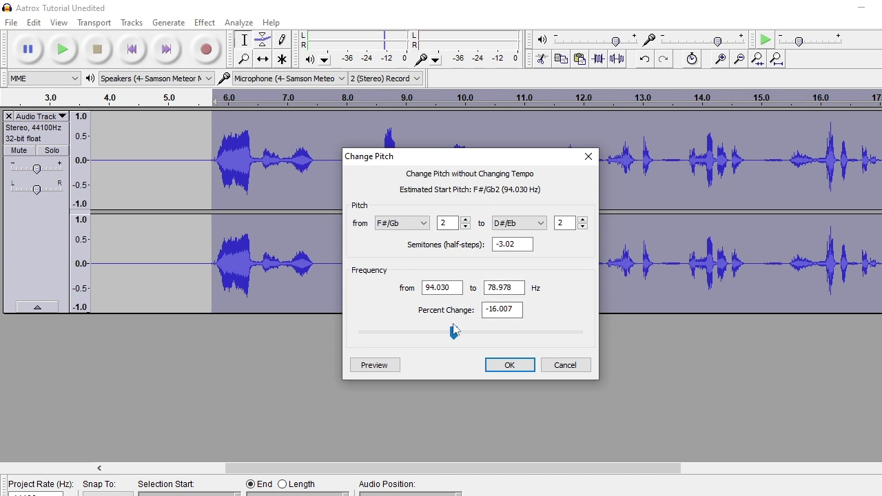
drag(454, 331, 457, 341)
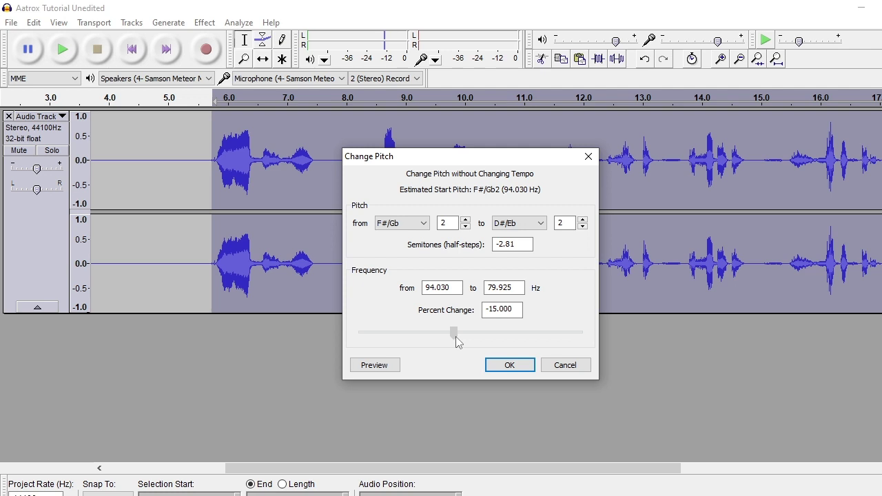
click(505, 365)
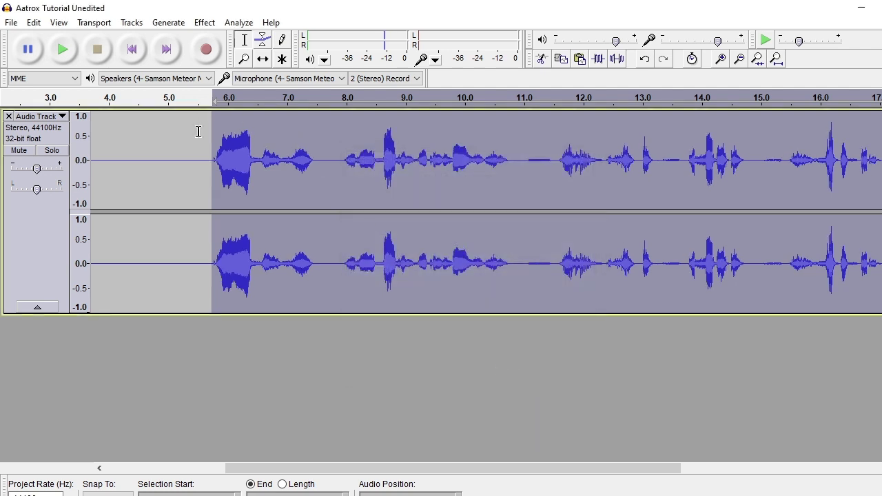
double_click(301, 167)
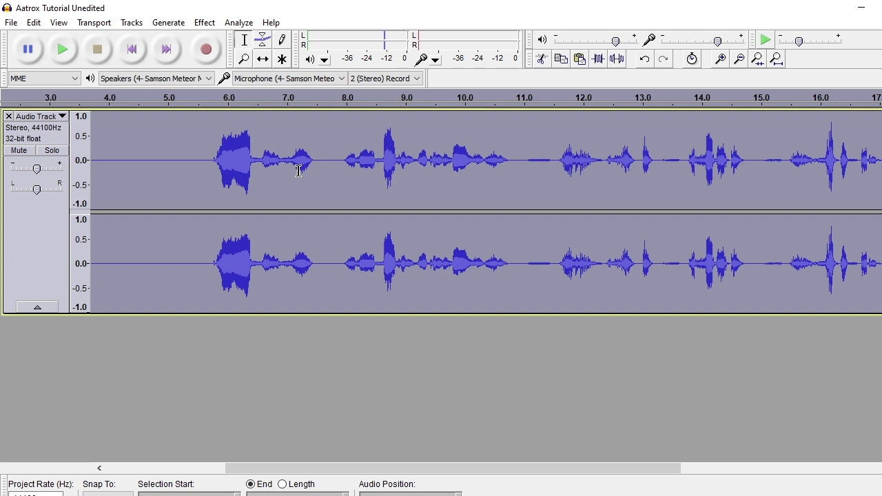
Duplicate the voice track into a new track
click(403, 341)
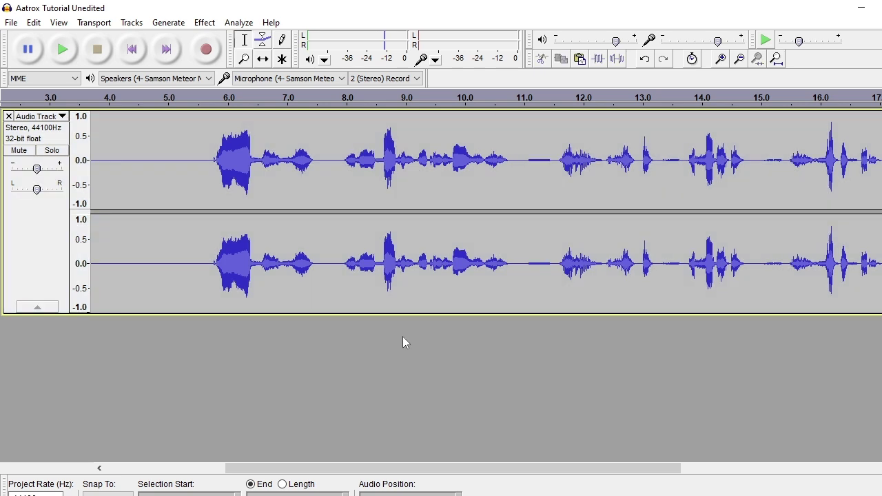
key(ctrl+v)
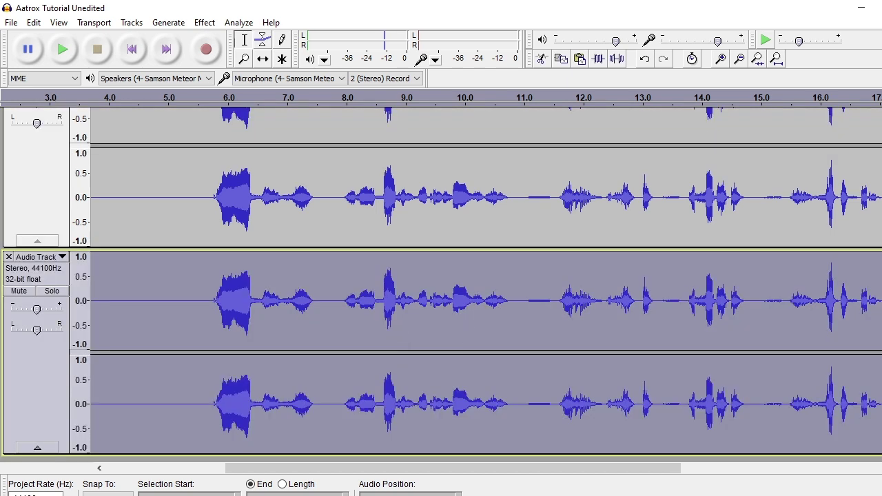
double_click(427, 375)
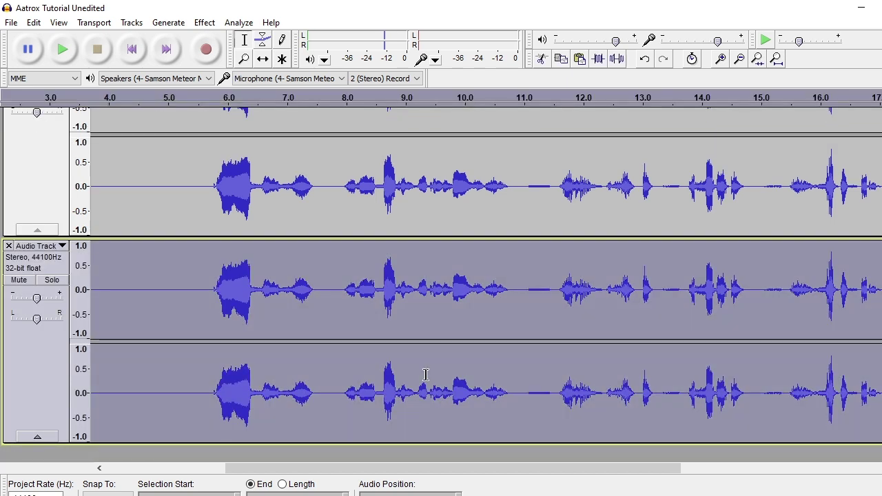
Select the copied track's speech from about 6 s to the end
click(462, 459)
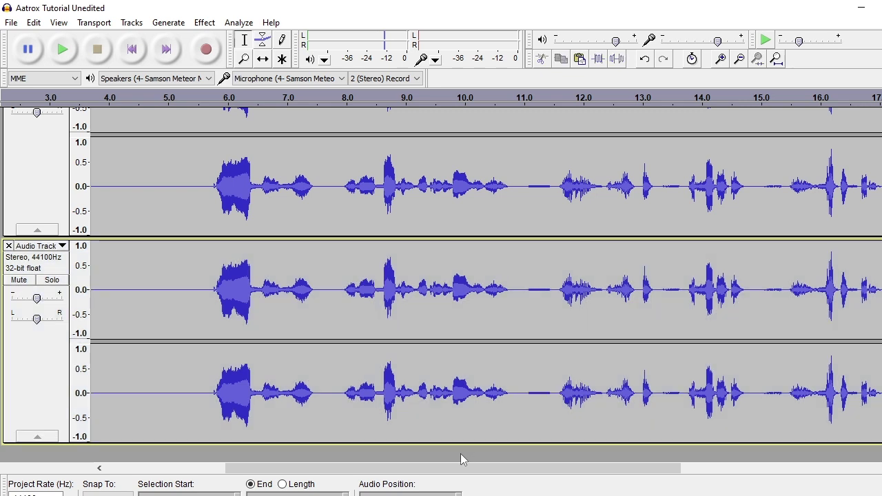
double_click(461, 452)
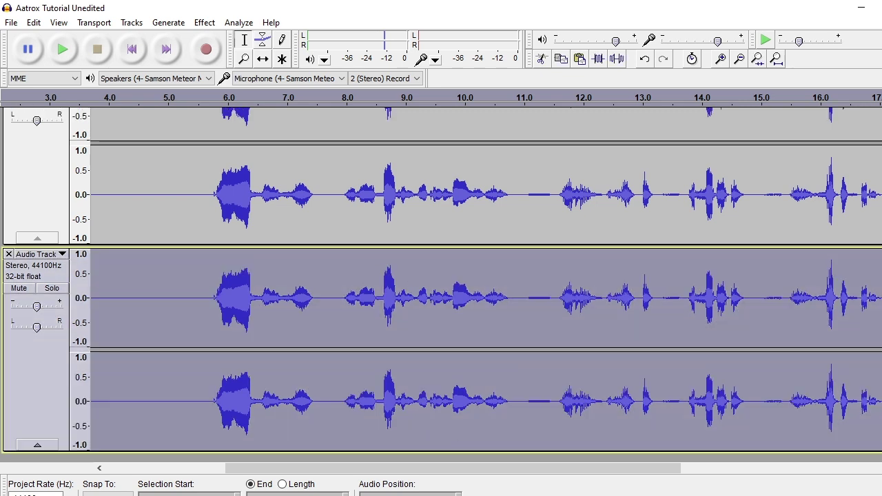
scroll(440, 285, up, 3)
scroll(441, 285, down, 3)
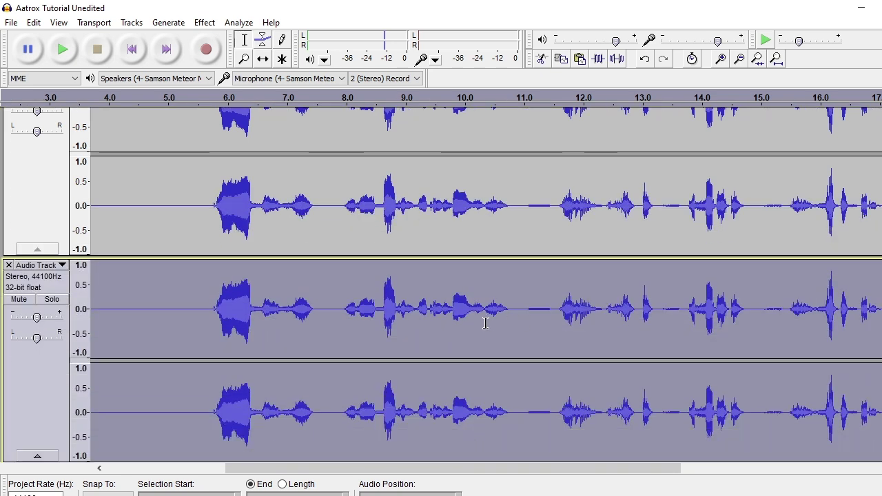
click(278, 319)
drag(210, 293, 715, 296)
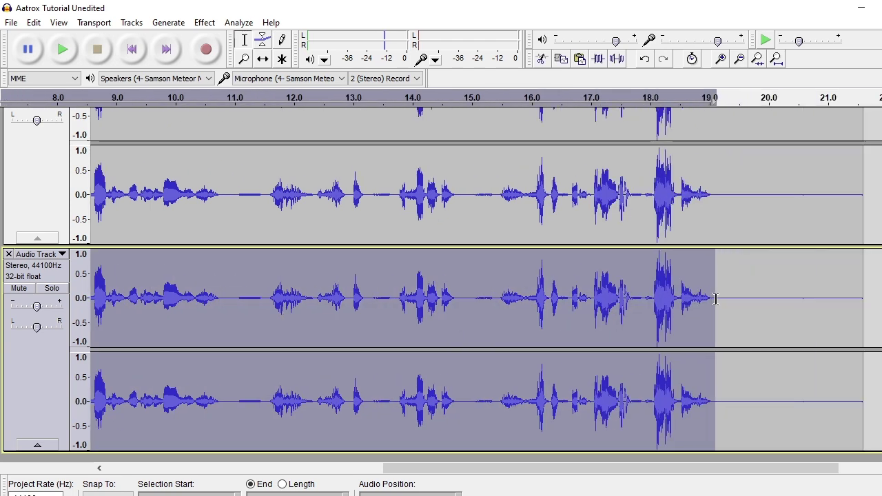
Apply Reverb: room 40, reverberance 1, damping 70, wet 5 dB, dry -15 dB, width 90
click(203, 24)
click(276, 369)
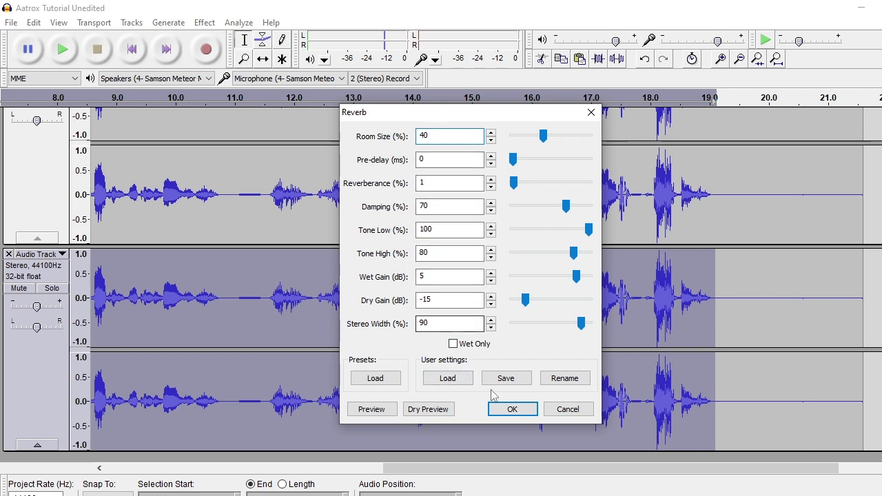
click(510, 409)
drag(518, 473, 378, 472)
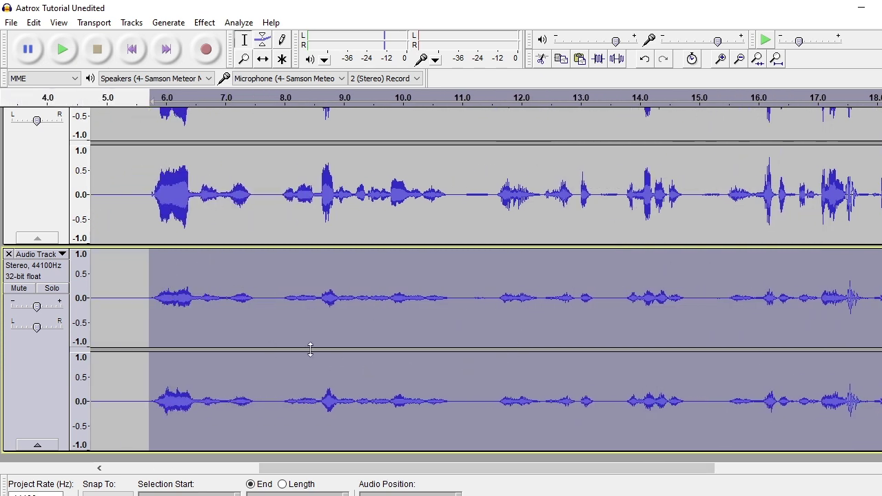
Select the middle track's speech from about 6 s to 19 s
click(144, 184)
scroll(146, 183, up, 3)
scroll(146, 183, up, 2)
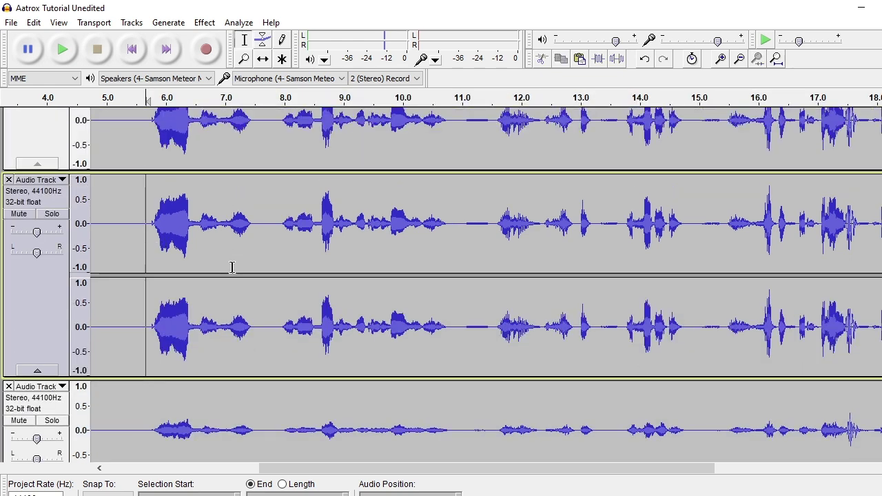
drag(149, 219, 817, 248)
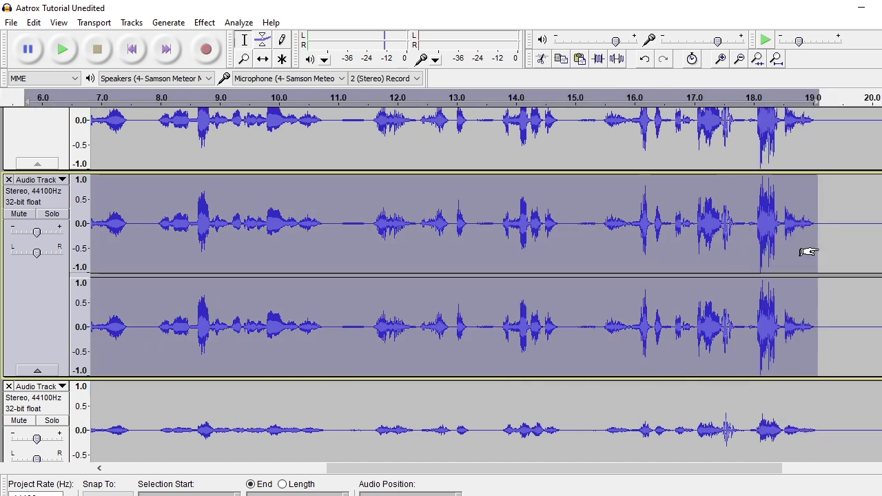
click(205, 23)
Raise the middle track's pitch 6.072% (1.02 semitones, C#/Db to D), tempo unchanged
click(270, 93)
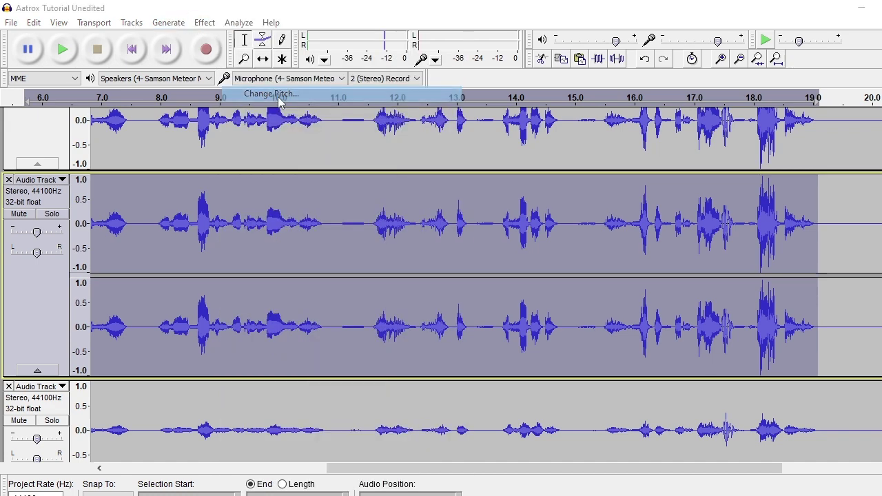
drag(460, 341, 475, 336)
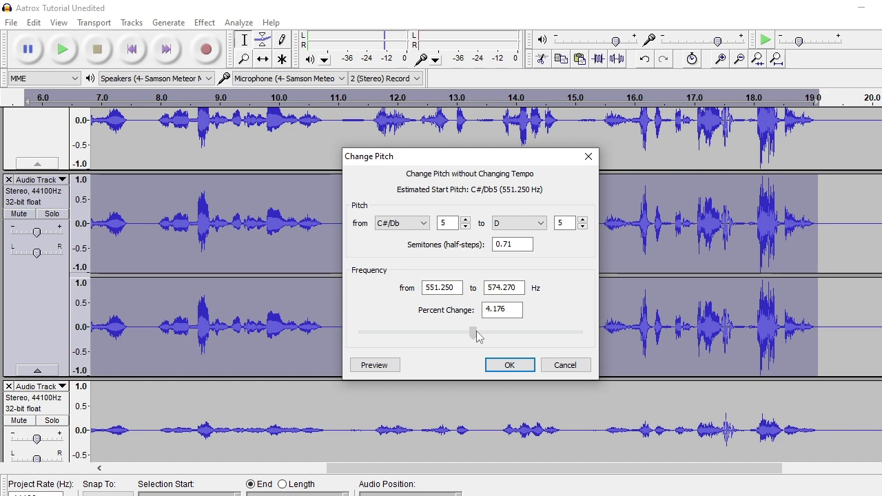
mouse_move(479, 336)
mouse_down()
mouse_move(469, 332)
mouse_move(478, 335)
mouse_up()
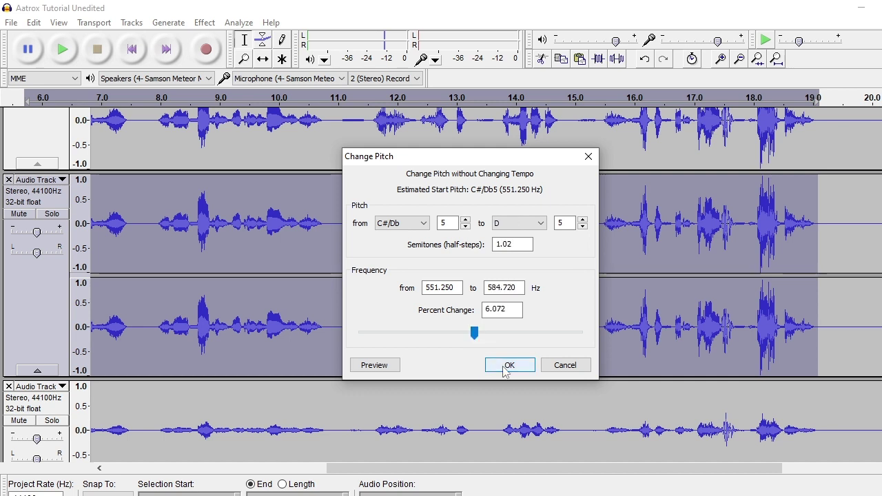
click(506, 364)
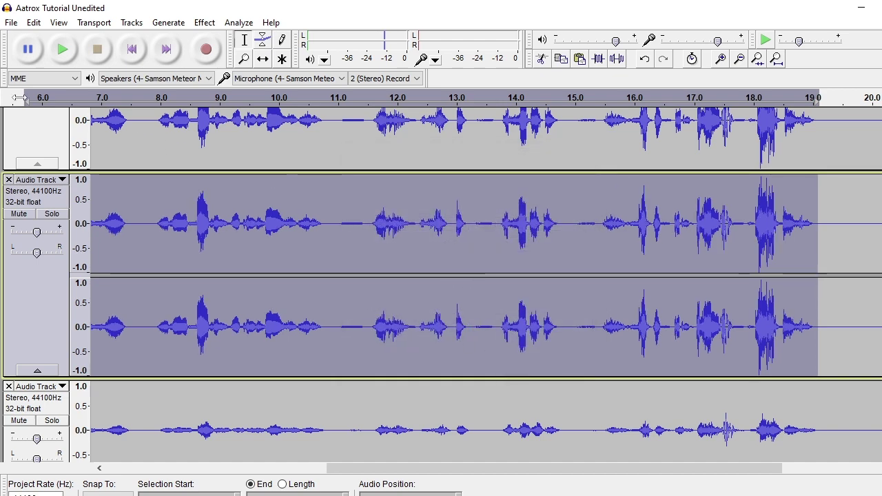
Apply a Phaser and then a default Compressor to the middle track
click(204, 23)
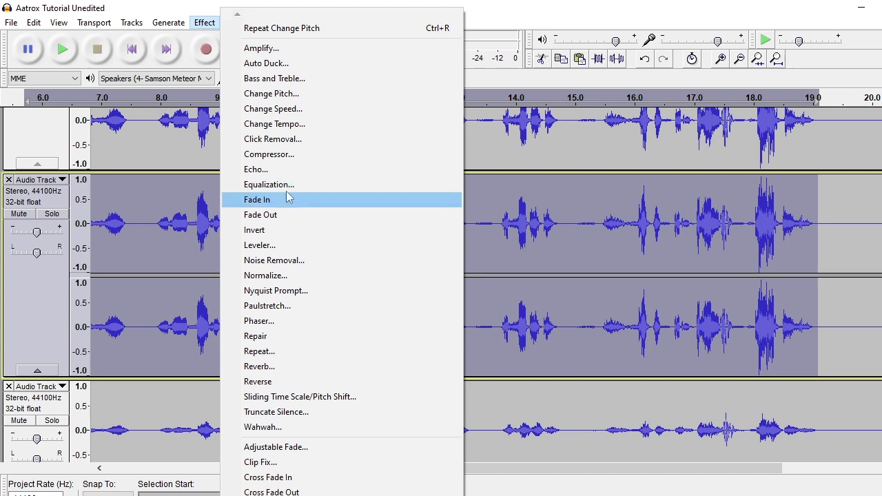
click(276, 321)
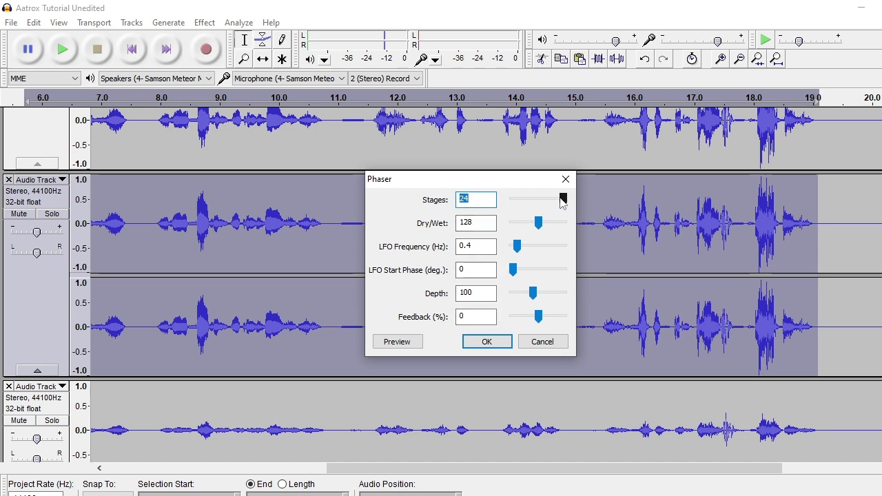
click(489, 342)
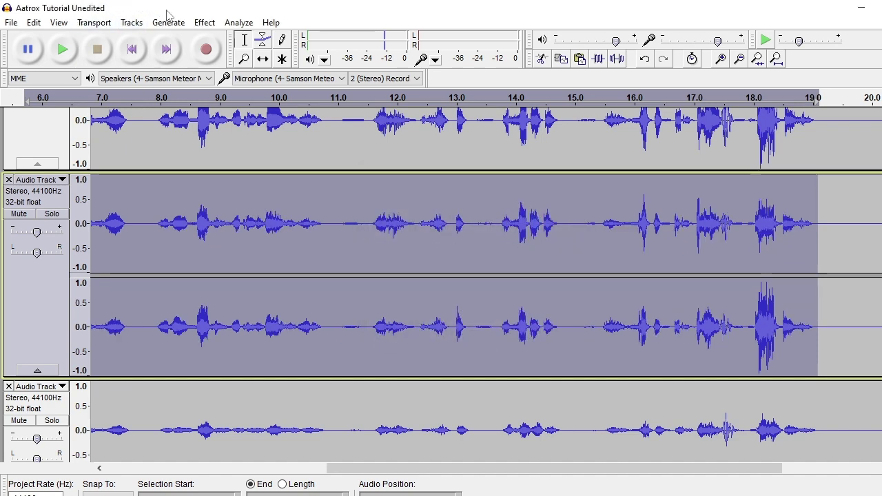
click(203, 24)
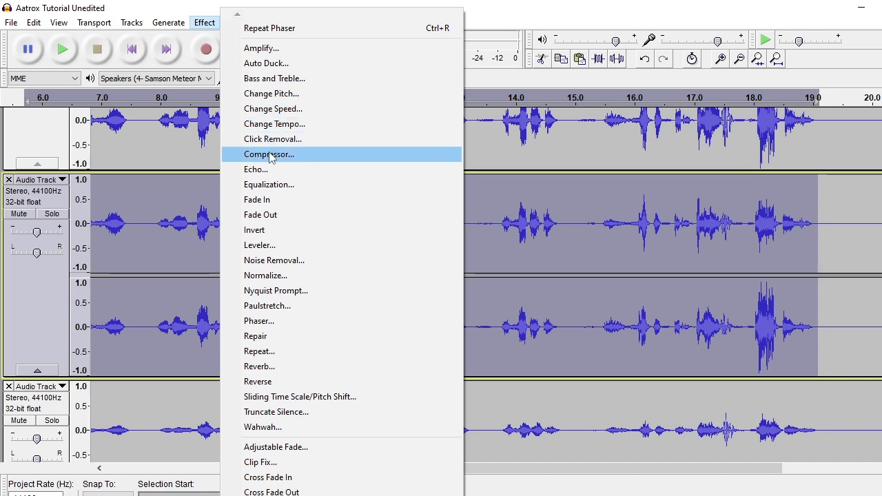
click(269, 154)
click(554, 419)
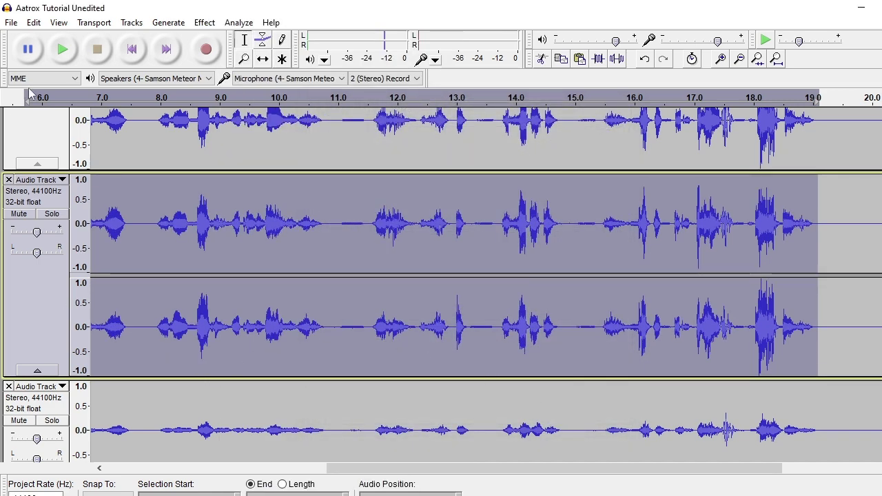
Amplify the middle track by -6 dB
click(205, 22)
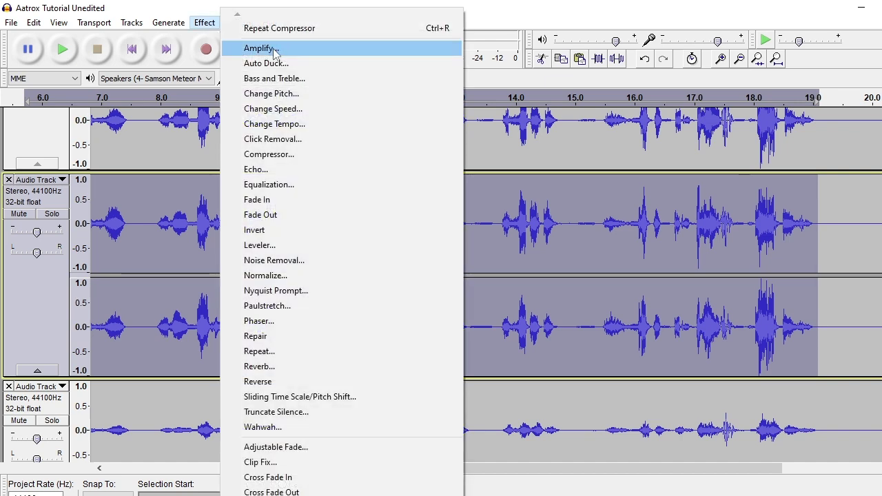
click(258, 48)
drag(472, 248, 459, 261)
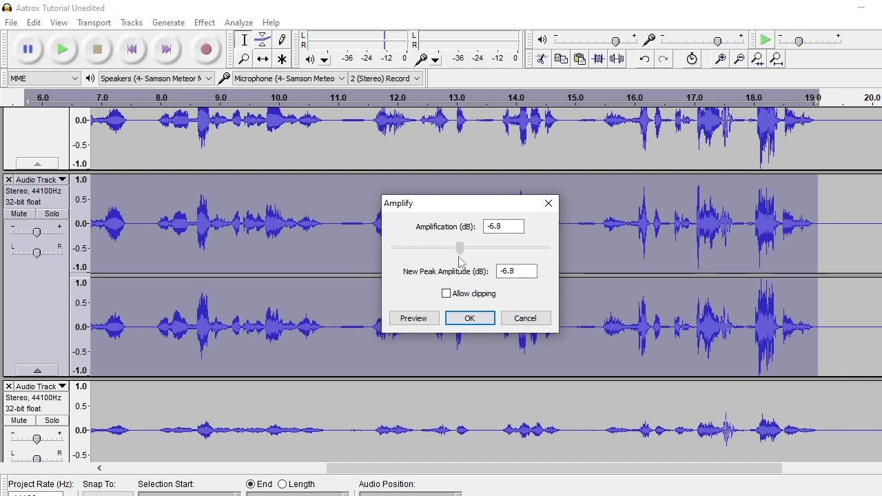
click(505, 226)
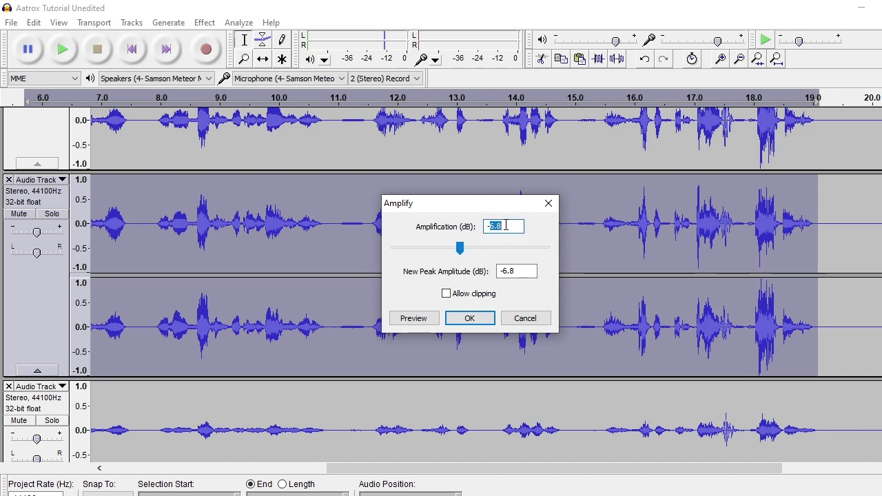
text(-6)
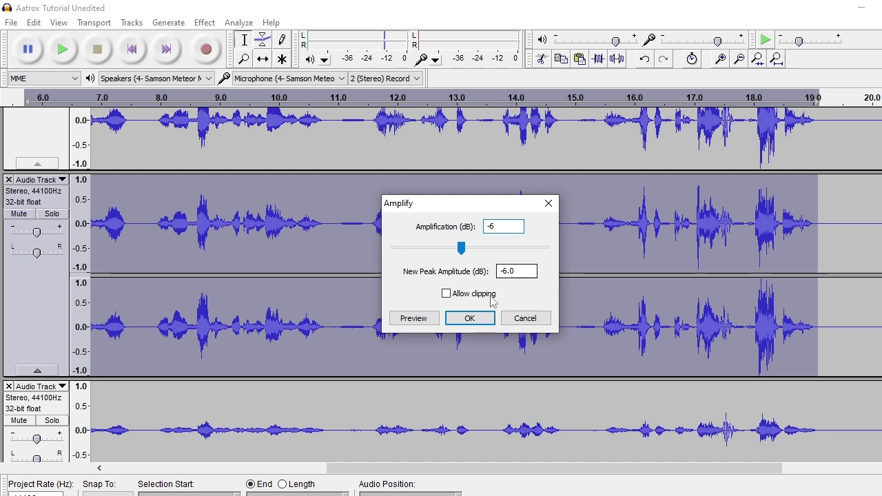
click(469, 318)
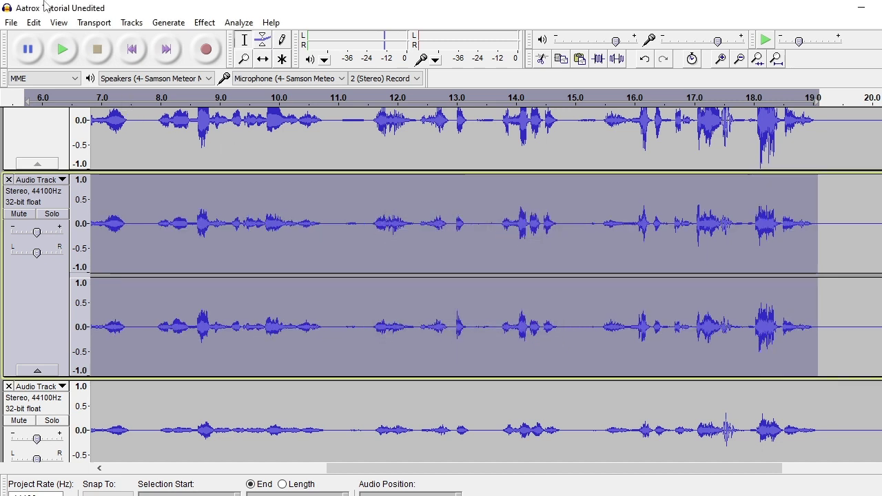
click(204, 22)
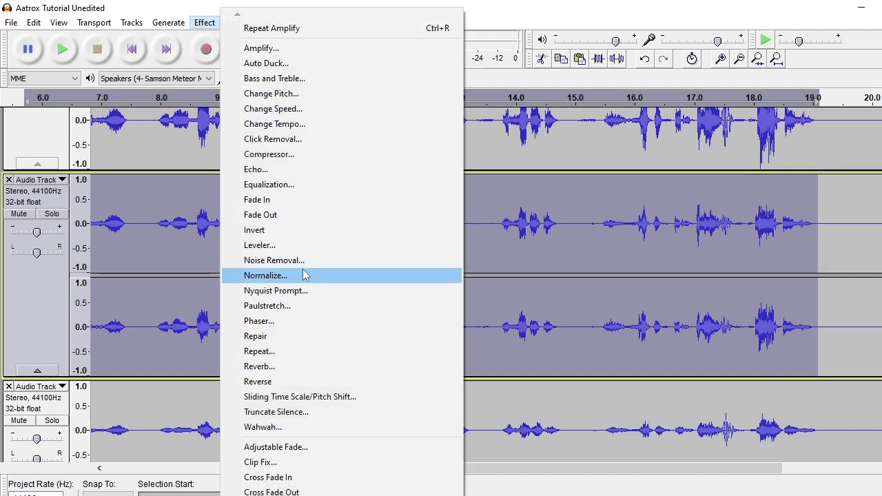
Apply Equalization with the Bass Boost curve to the second track
click(303, 184)
click(383, 401)
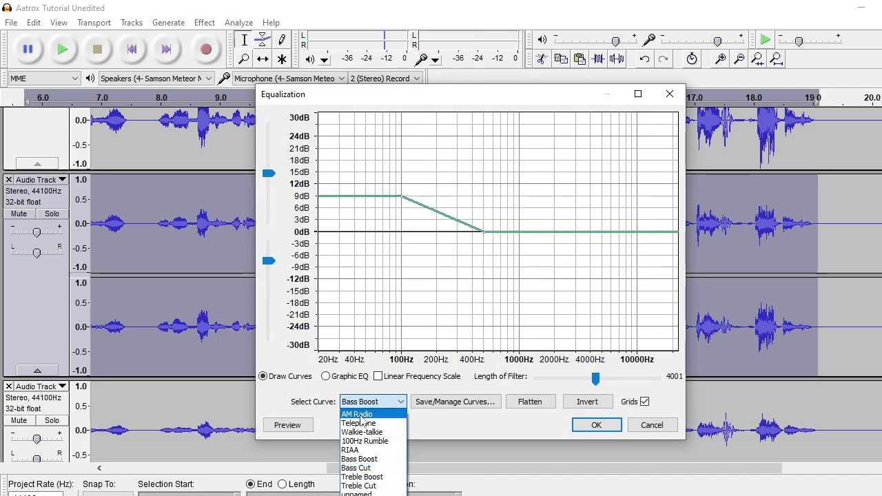
click(358, 459)
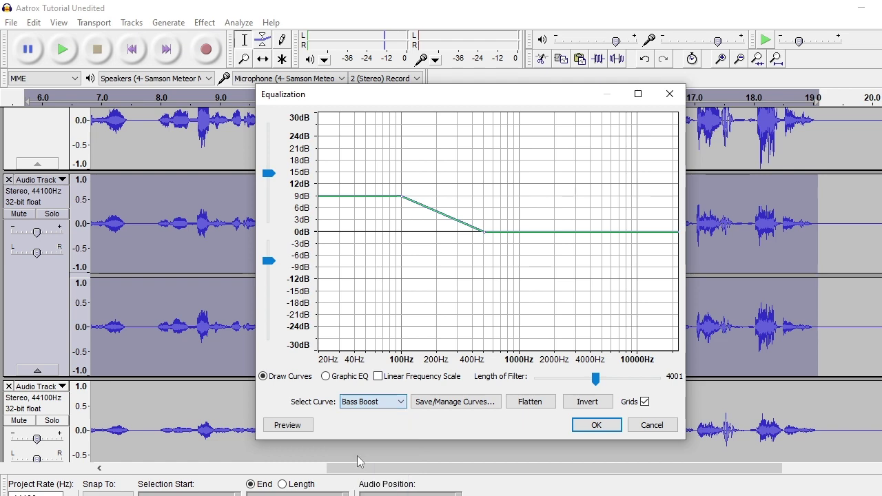
click(593, 424)
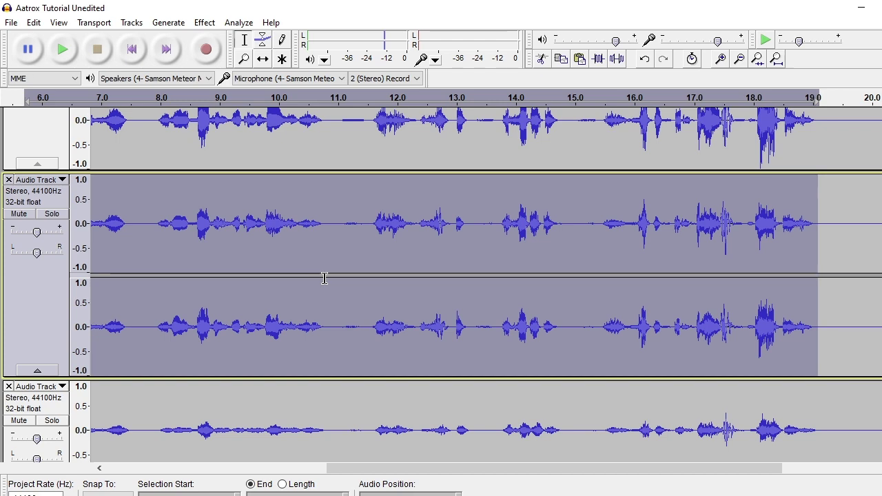
Compress the second track with default Compressor settings
click(204, 22)
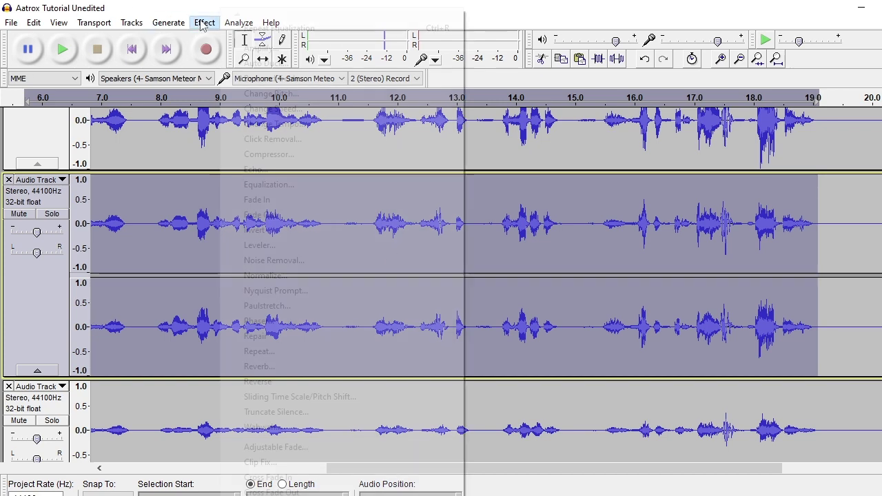
click(265, 153)
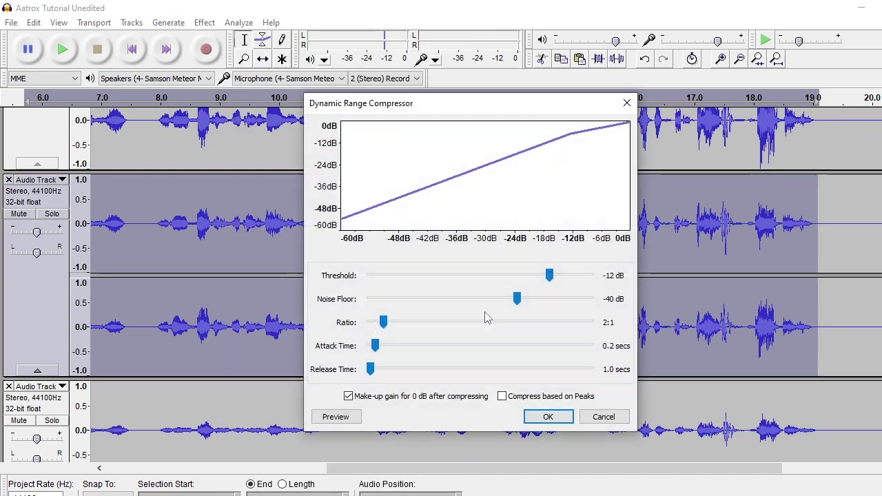
click(538, 417)
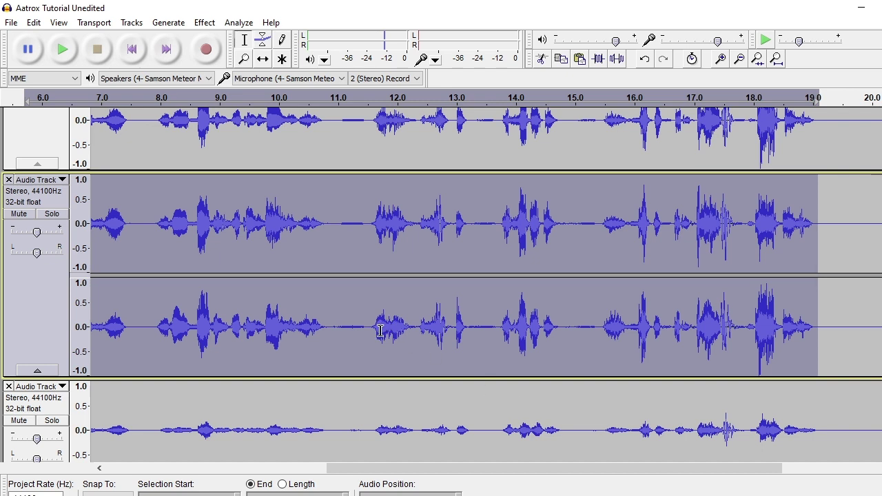
drag(437, 469, 222, 461)
Lower the three voice tracks' gains to -1 dB, -4 dB and -1 dB
scroll(281, 151, up, 4)
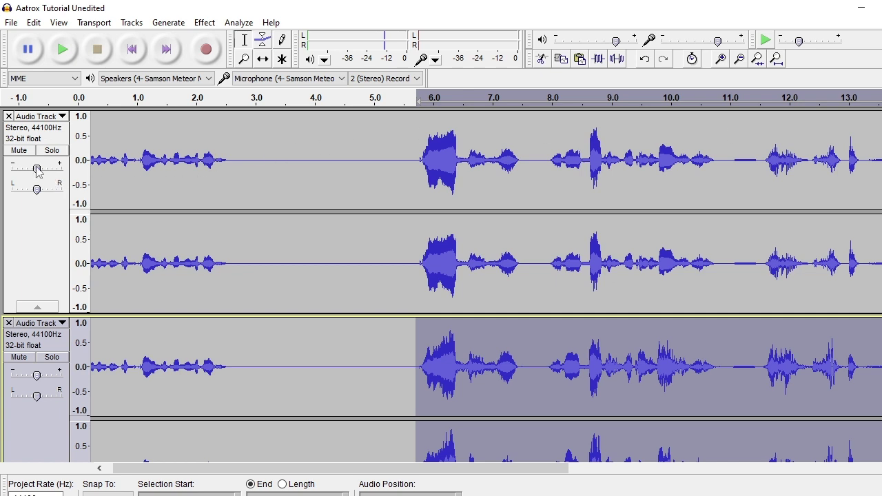
drag(38, 171, 27, 173)
drag(36, 375, 30, 379)
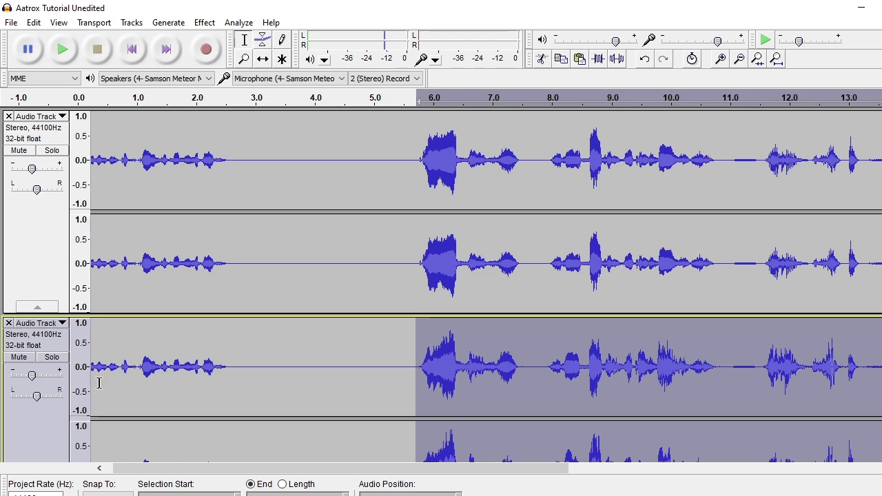
scroll(108, 368, down, 4)
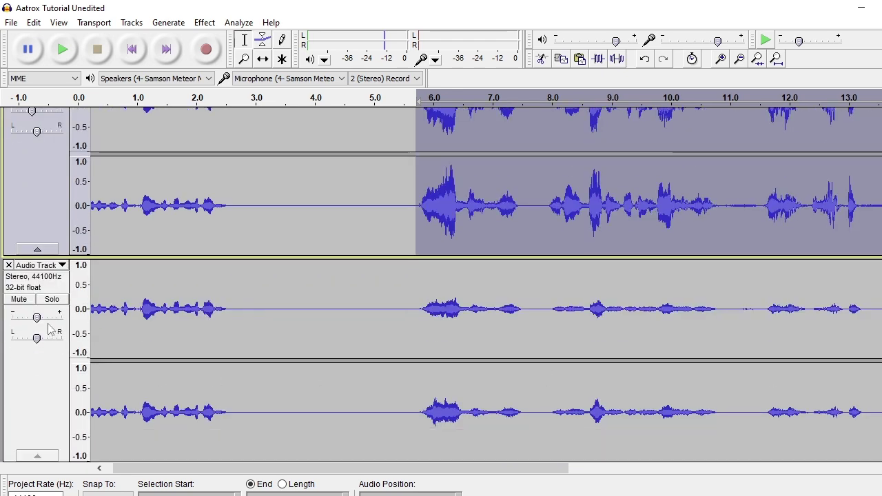
drag(39, 317, 33, 319)
Select all audio in every track, ready for mixing
key(ctrl+z)
scroll(387, 207, up, 3)
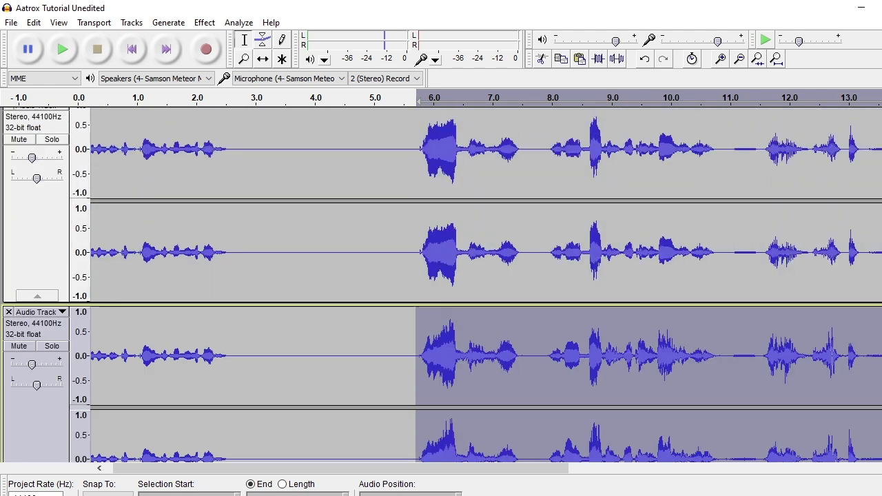
click(383, 162)
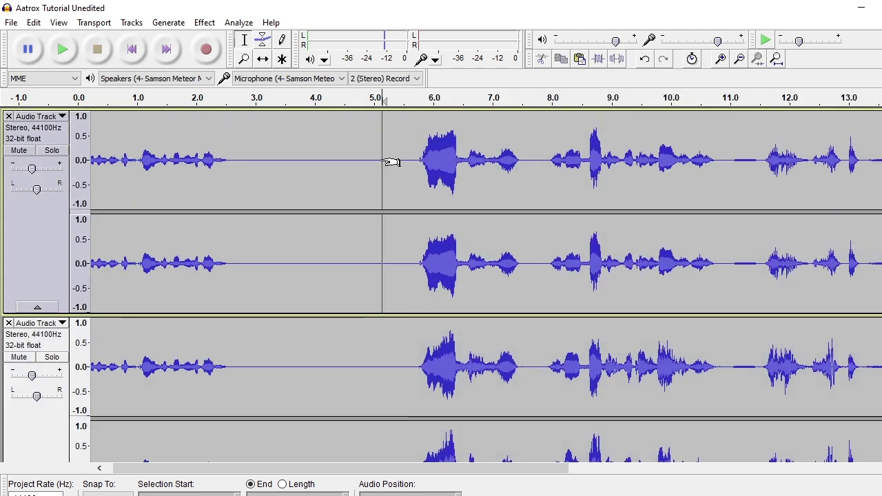
key(ctrl+a)
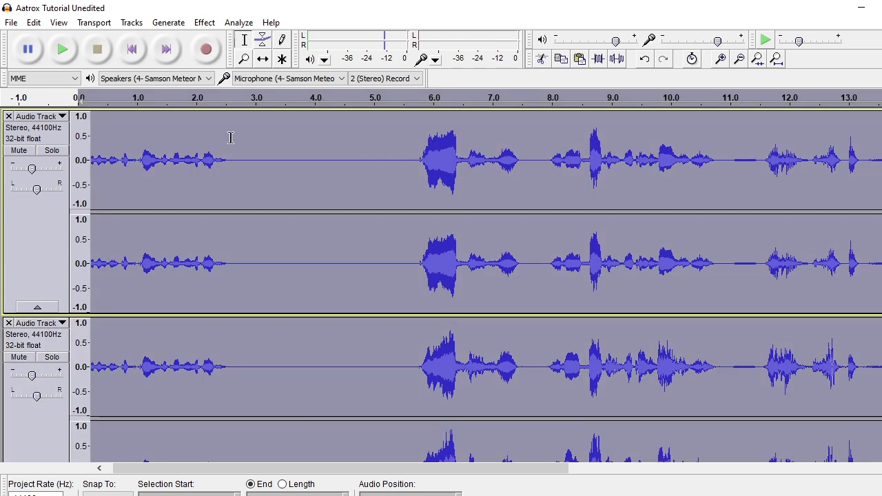
scroll(441, 285, down, 3)
scroll(441, 285, up, 3)
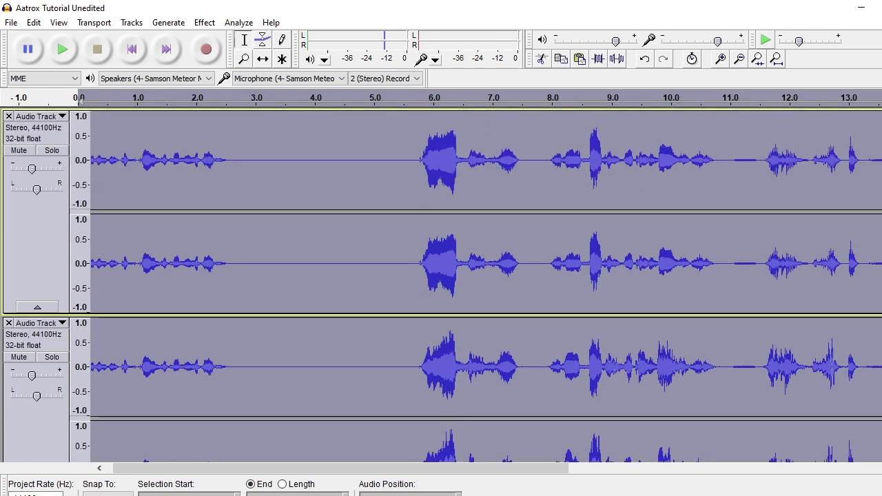
Mix and render all tracks into one Mix track and cut the silent gap from 3.1 to 5.3 s
click(131, 24)
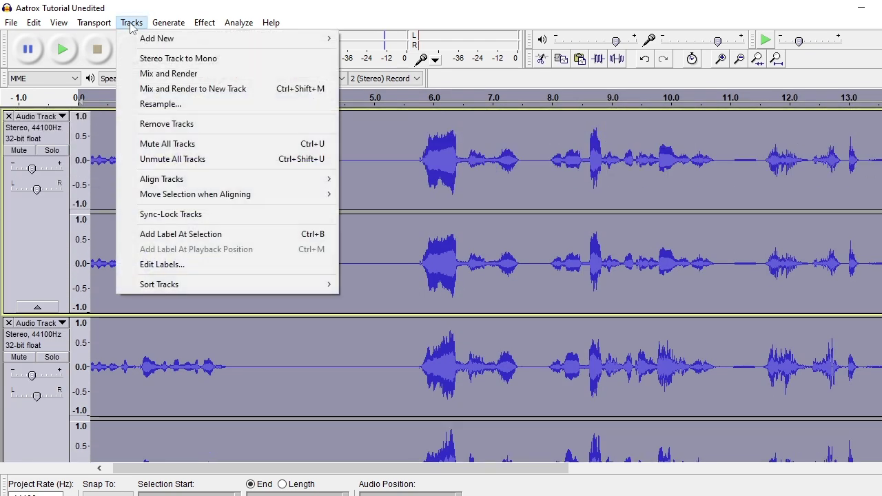
click(153, 71)
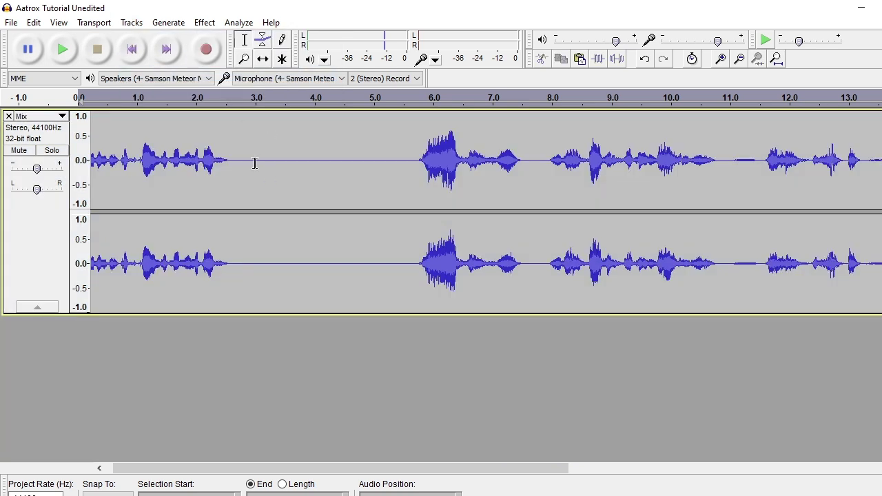
click(248, 161)
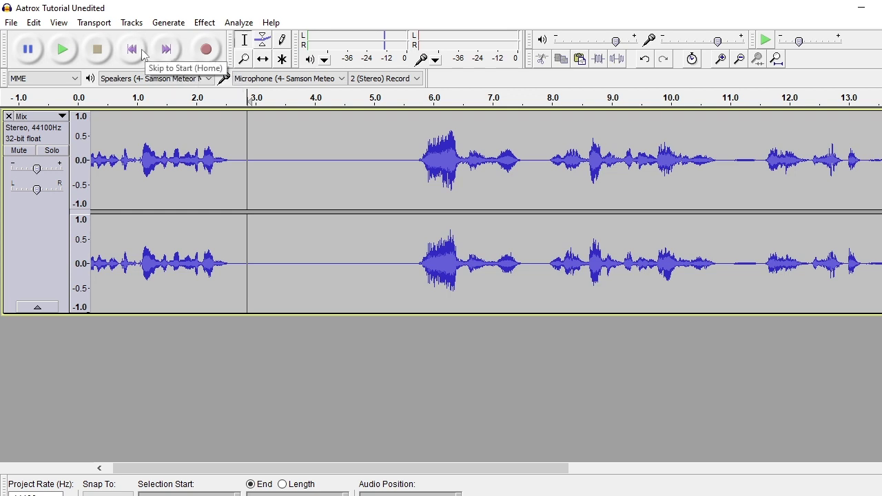
drag(260, 164, 392, 176)
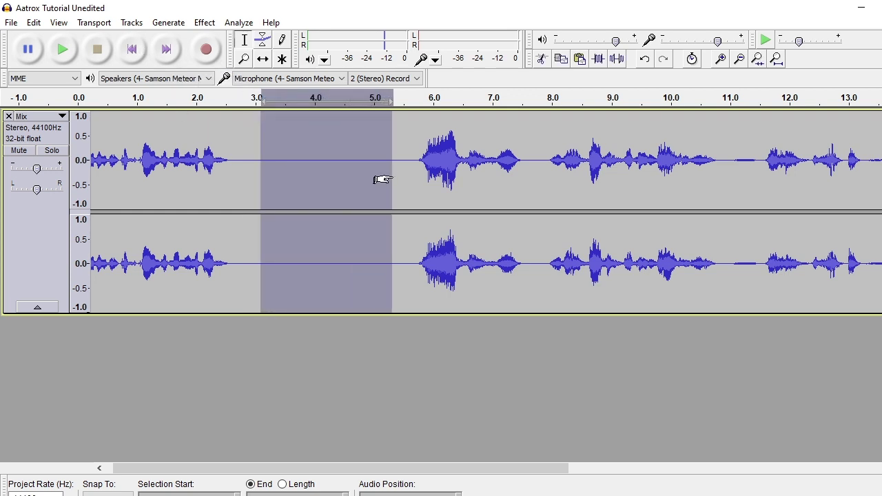
click(542, 59)
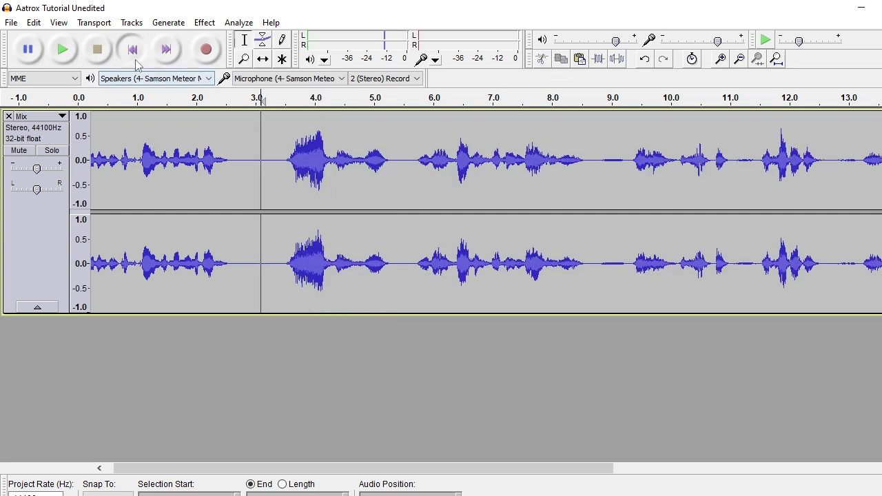
Play back the mix and cut the trailing silence from 17 s onward
click(62, 51)
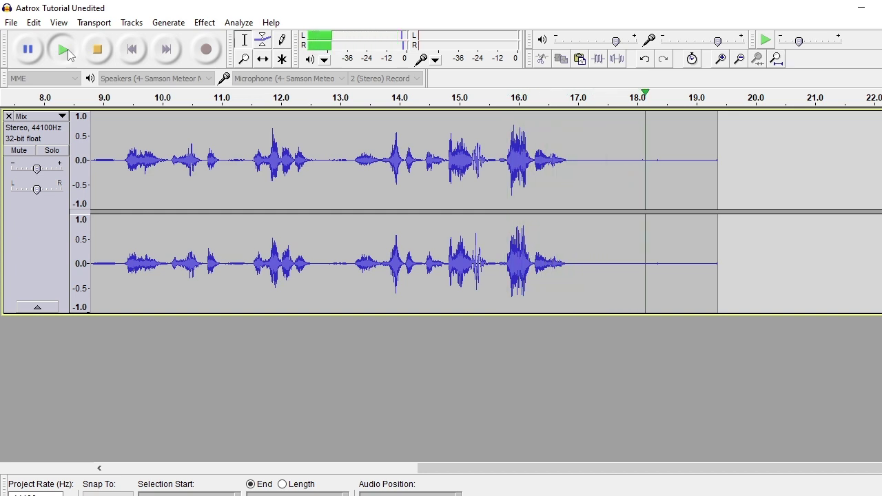
drag(578, 165, 720, 156)
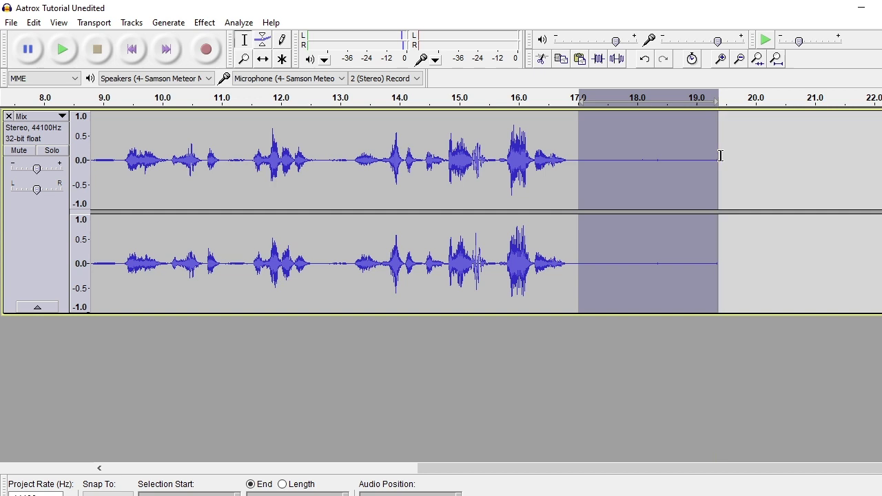
click(543, 60)
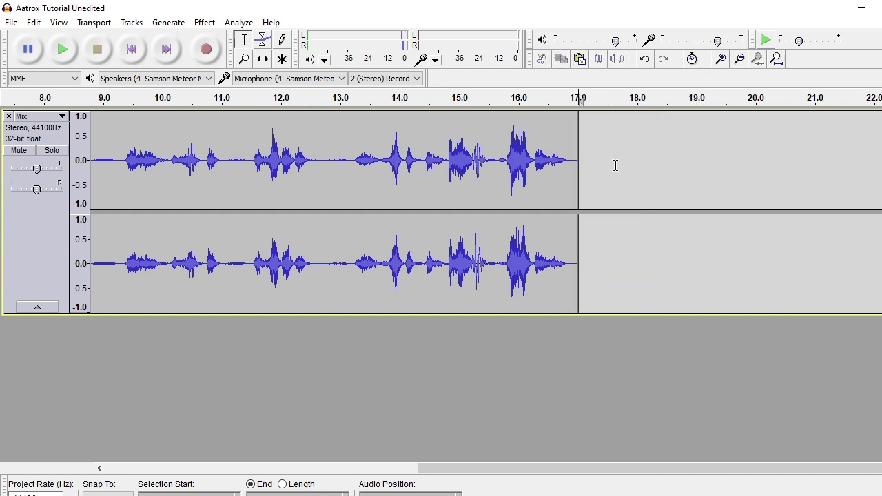